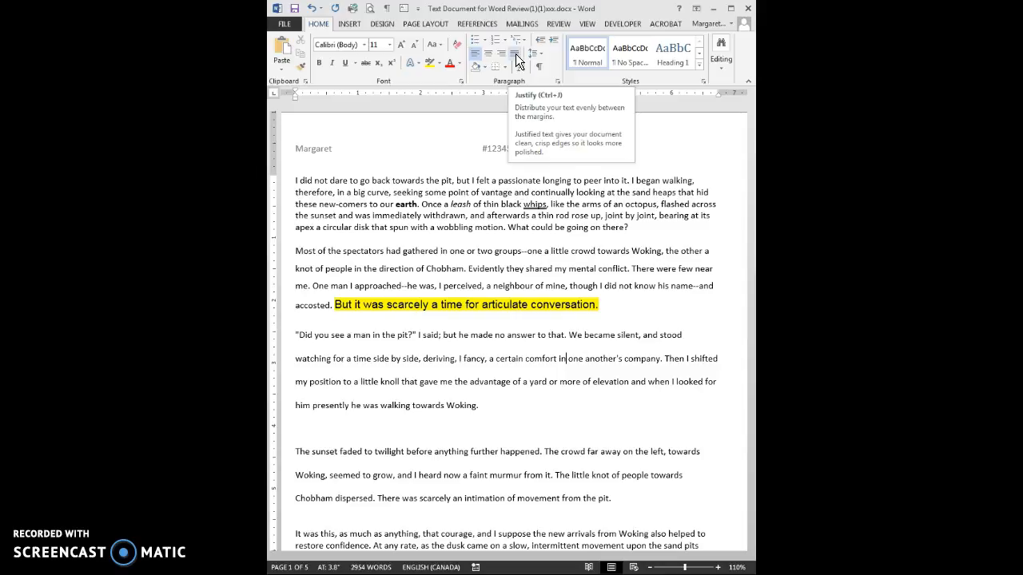
# - Center the first paragraph and right-align the second paragraph
pyautogui.click(482, 204)
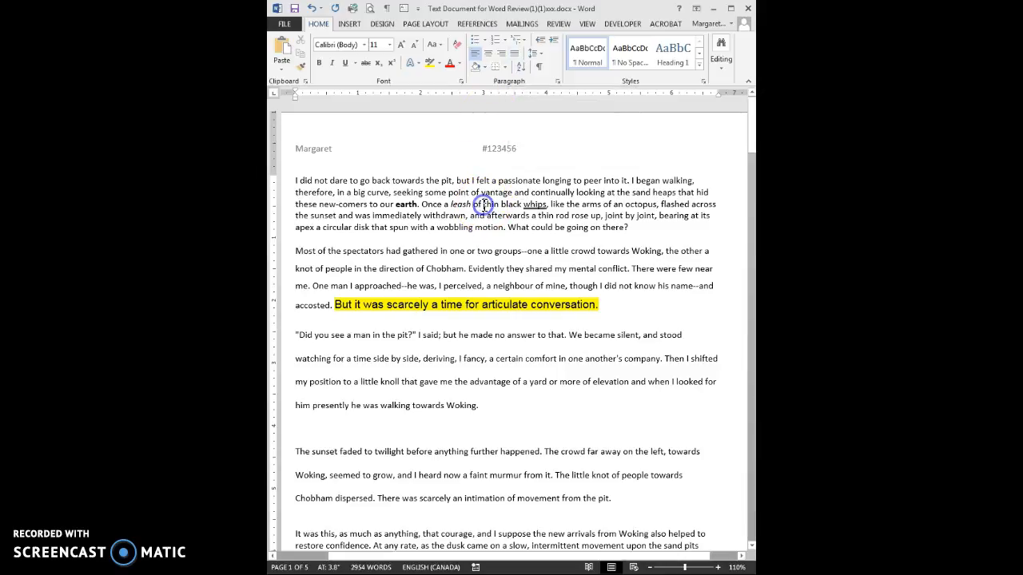
pyautogui.click(488, 52)
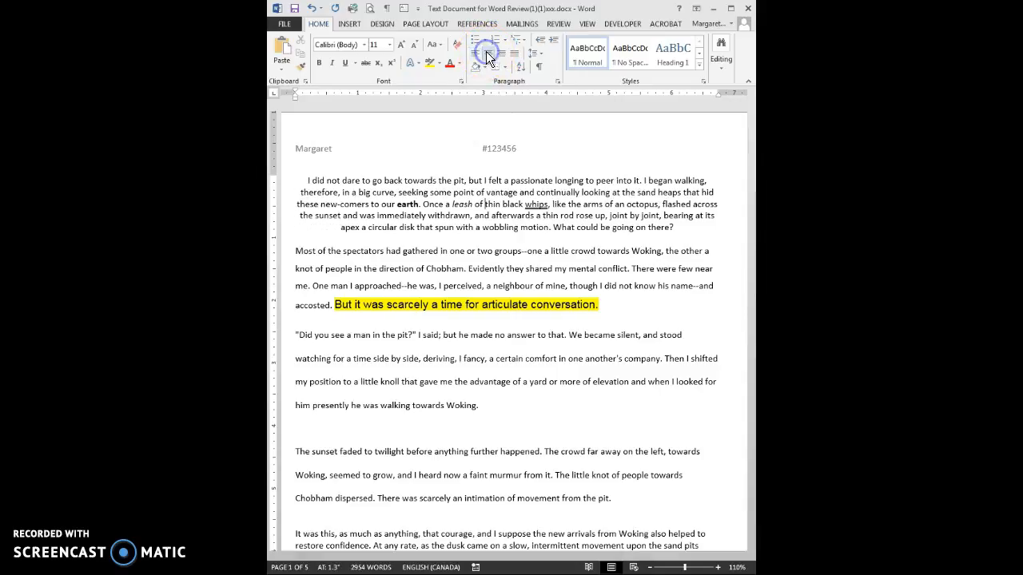
pyautogui.click(486, 250)
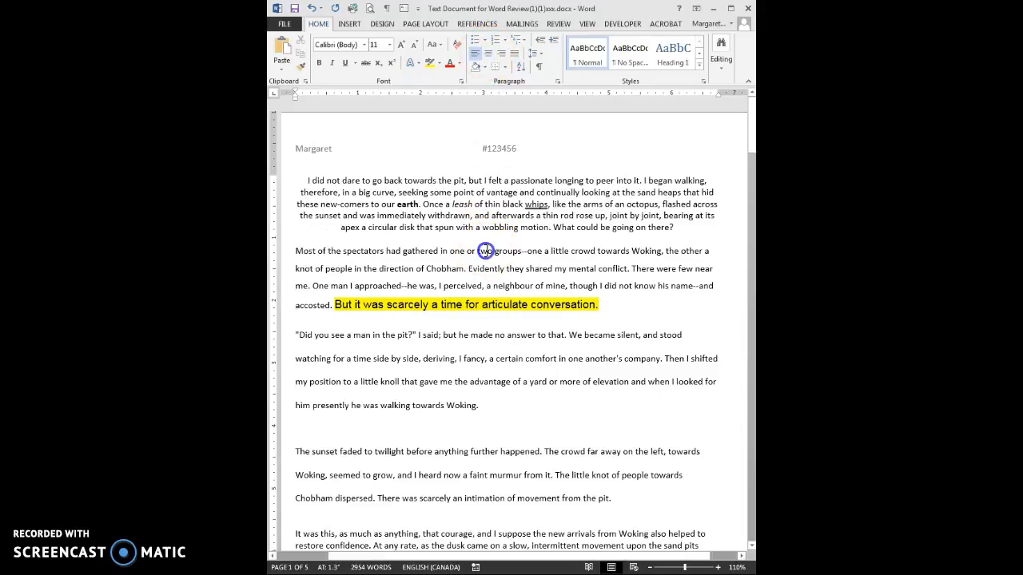
pyautogui.click(502, 54)
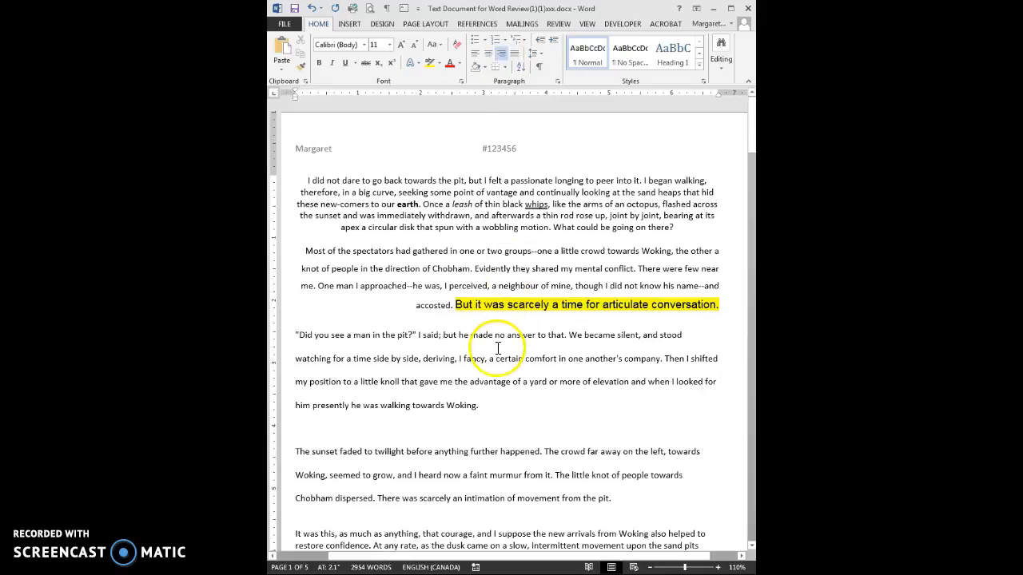
# - Justify the 'Did you see' and 'The sunset' paragraphs
pyautogui.moveTo(477, 359); pyautogui.dragTo(486, 476)
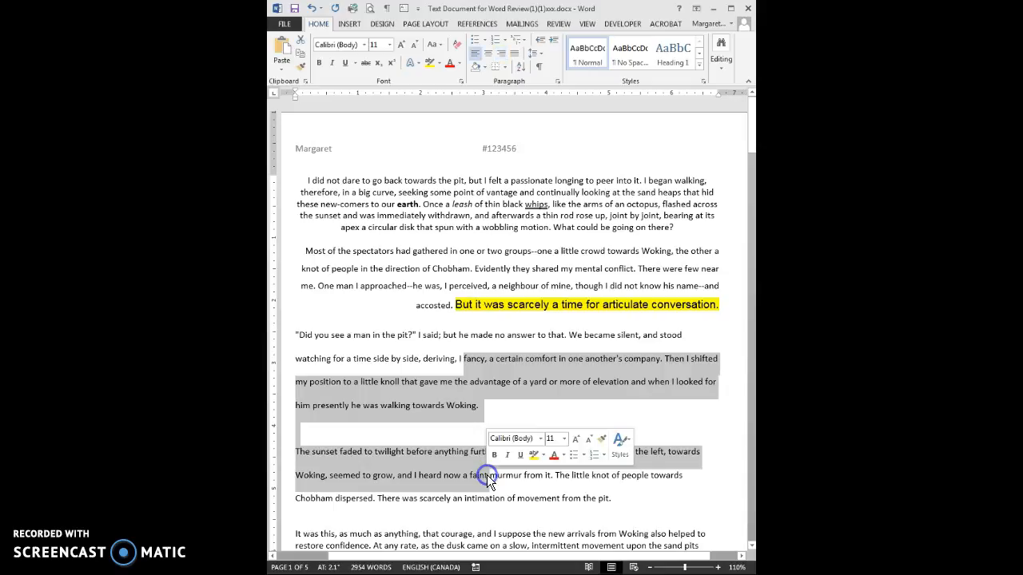
pyautogui.click(514, 56)
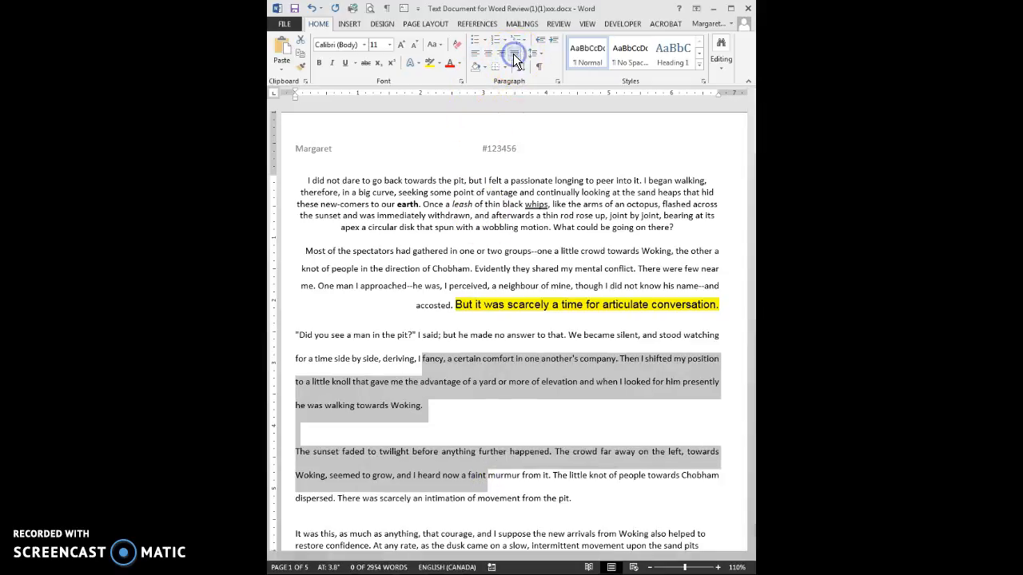
pyautogui.click(491, 181)
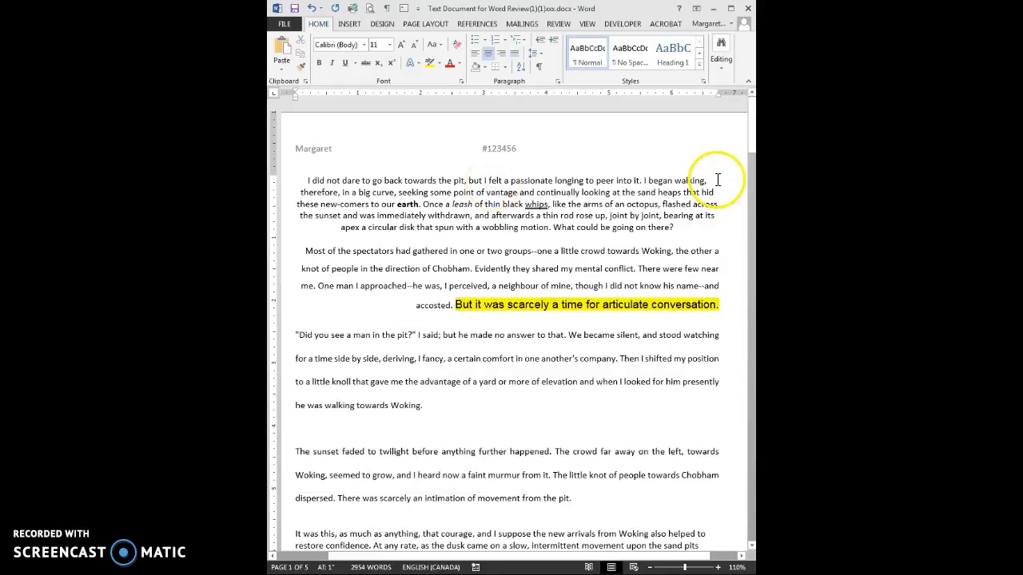
pyautogui.click(751, 147)
# - Scroll down page one and put the cursor in the 'It was this' paragraph
pyautogui.moveTo(751, 147); pyautogui.dragTo(751, 184)
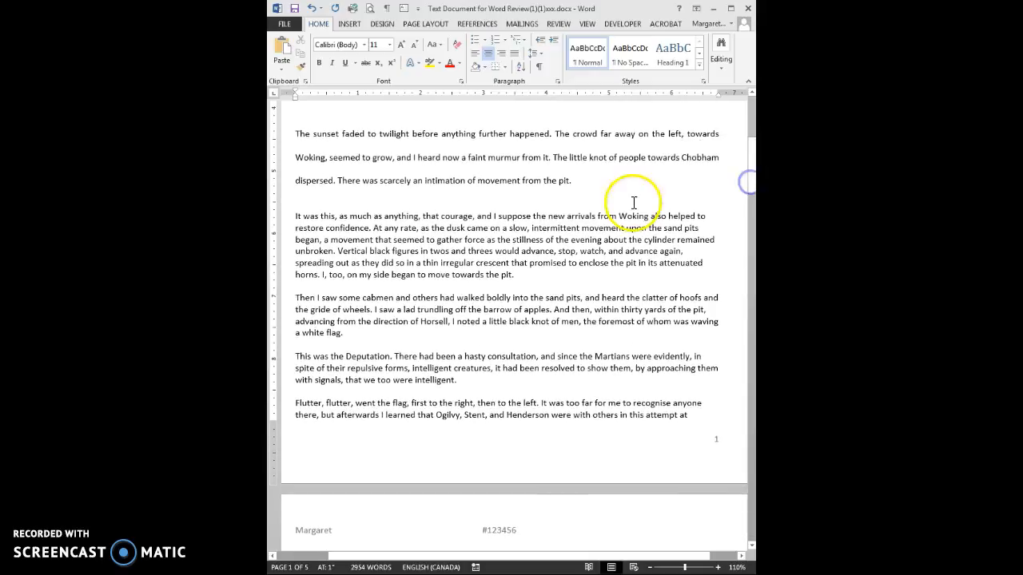
pyautogui.click(305, 101)
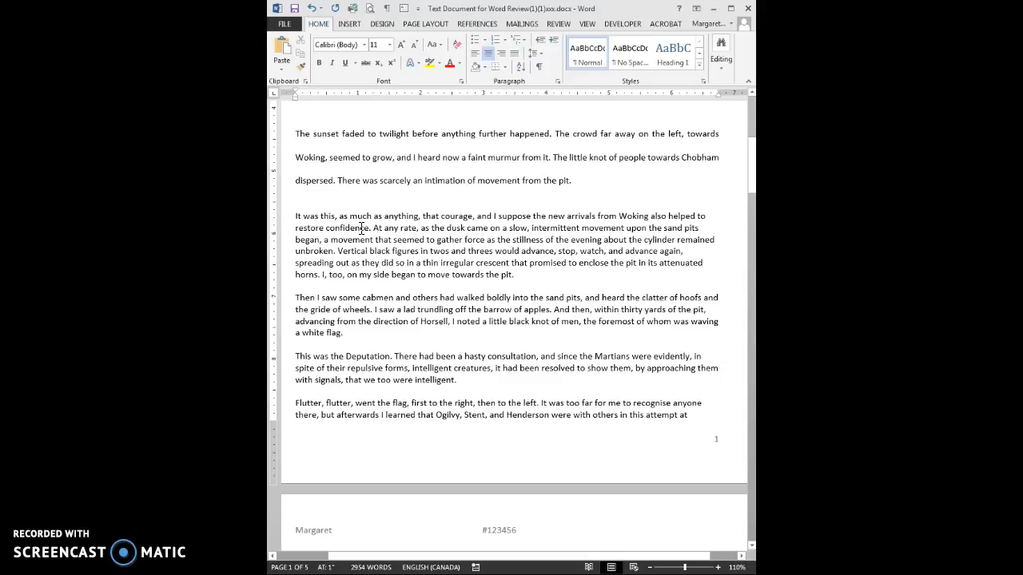
pyautogui.click(360, 228)
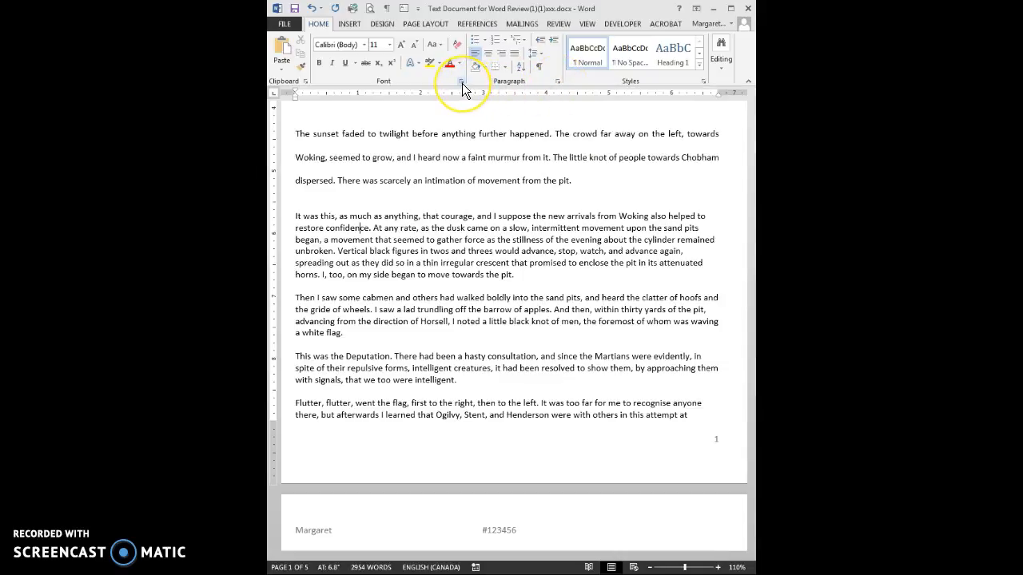
# - Give the 'It was this' paragraph a 0.5-inch first-line indent
pyautogui.click(558, 83)
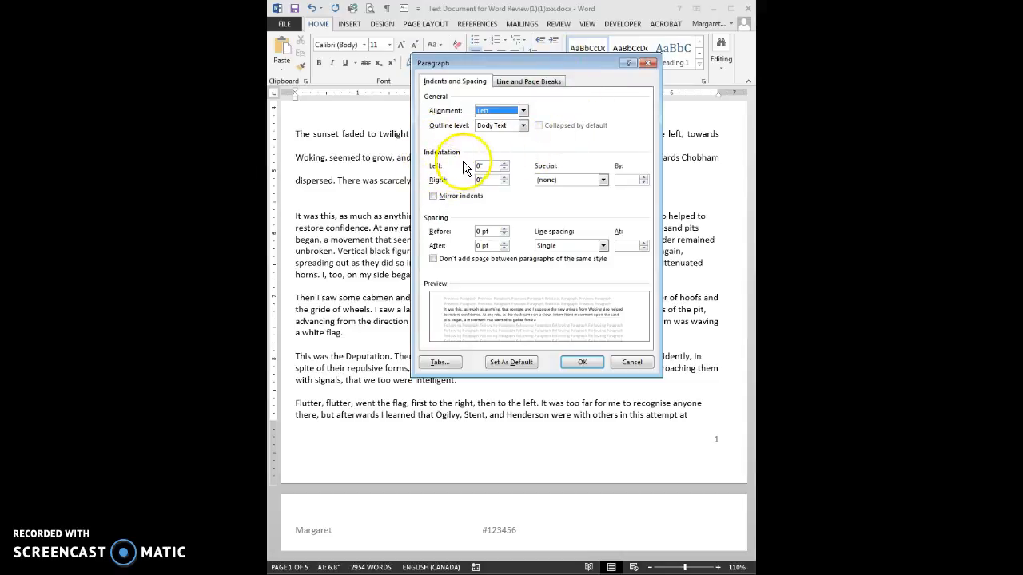
pyautogui.click(603, 180)
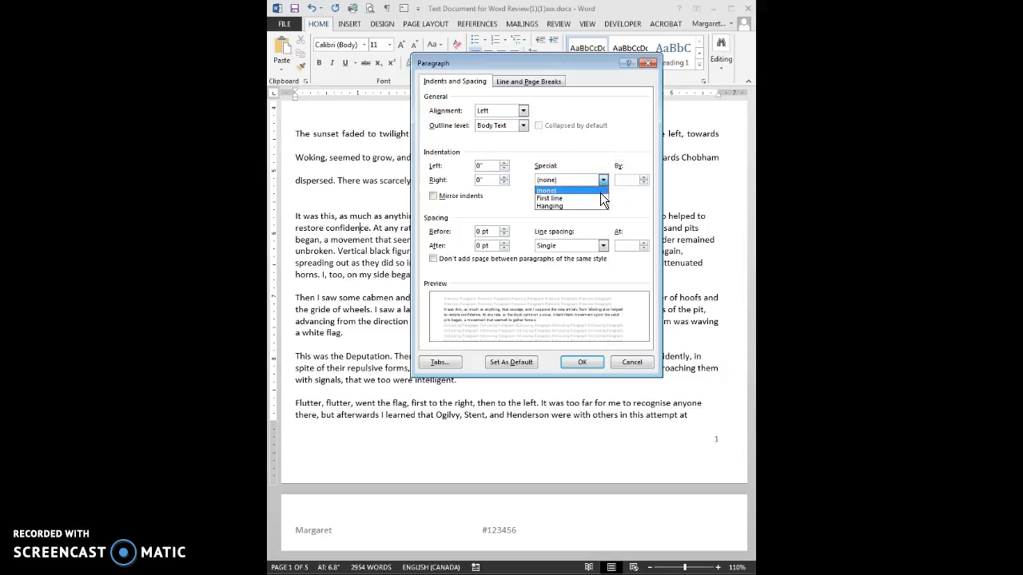
pyautogui.click(599, 196)
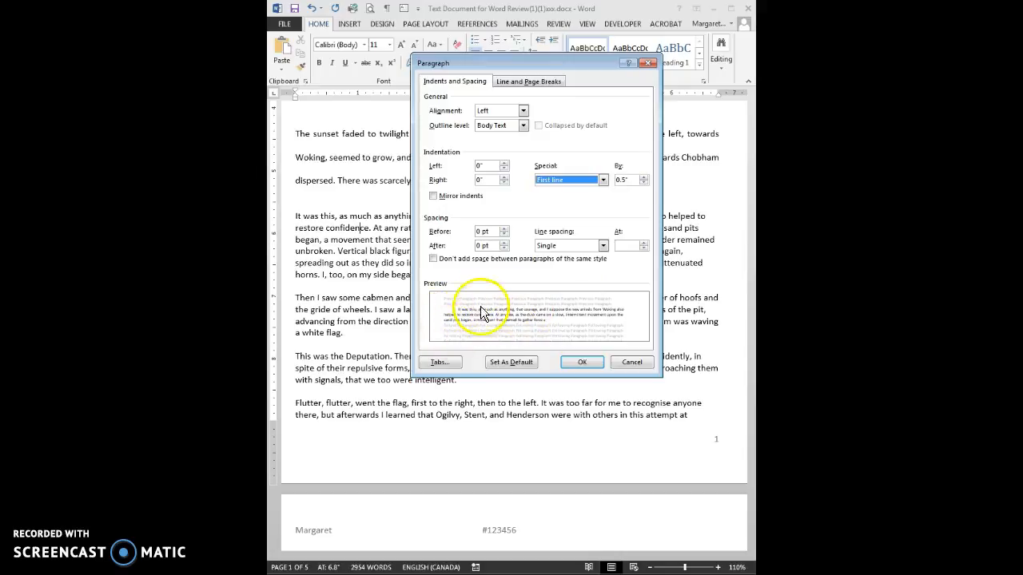
pyautogui.click(582, 362)
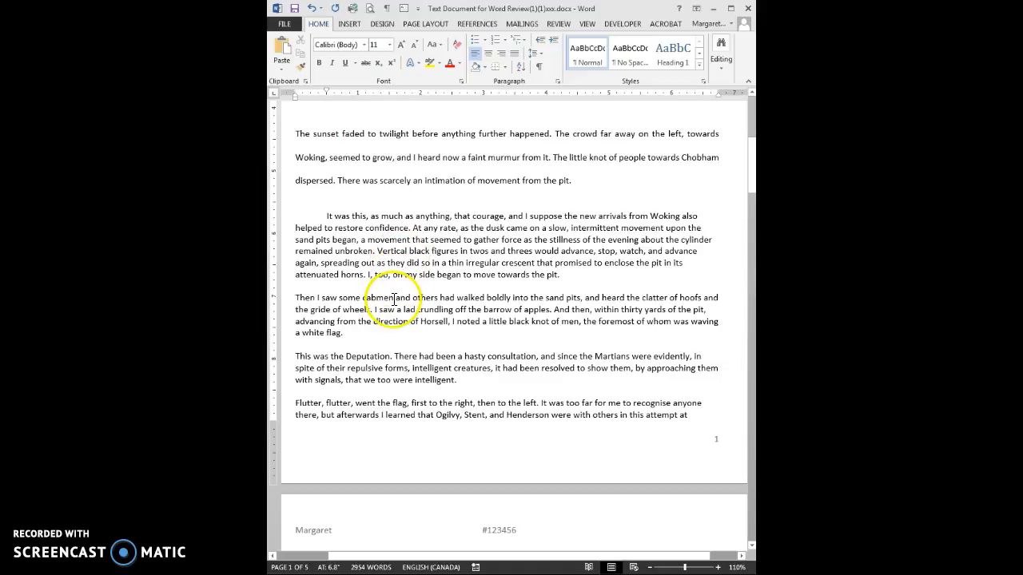
# - Apply the same 0.5-inch first-line indent to the 'Then I saw' through 'Flutter' paragraphs
pyautogui.moveTo(394, 298); pyautogui.dragTo(445, 402)
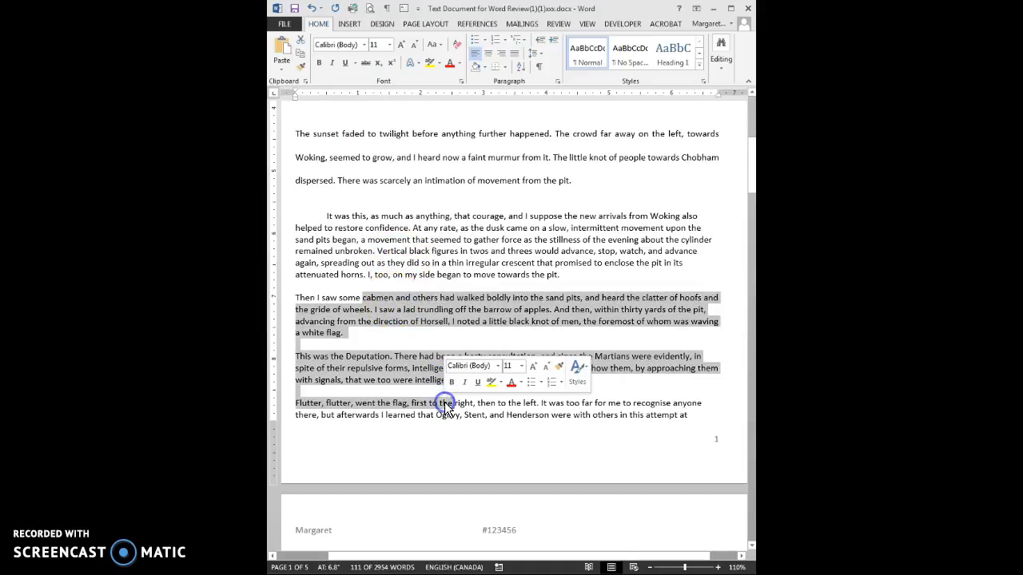
pyautogui.click(557, 81)
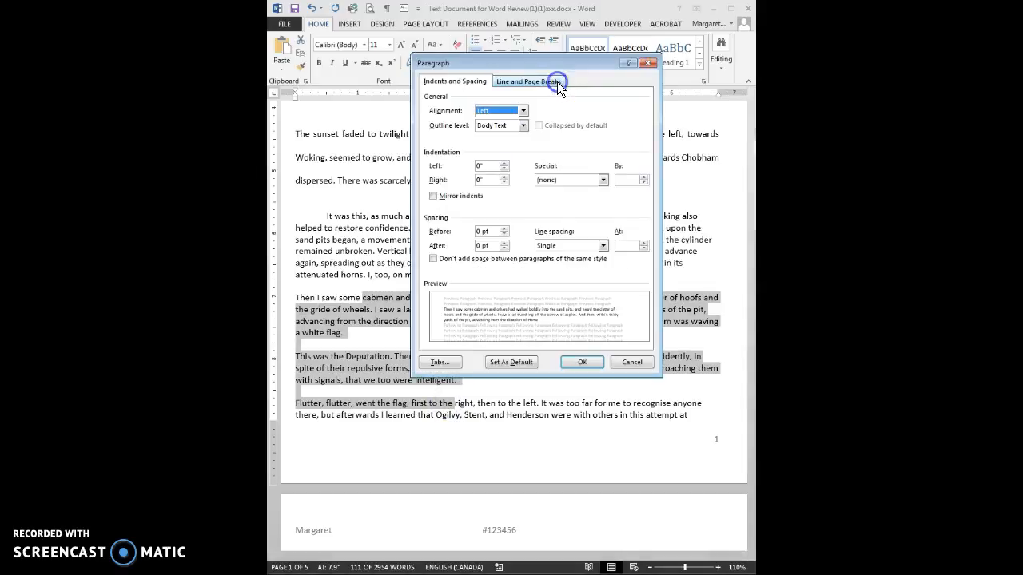
pyautogui.click(602, 179)
pyautogui.click(596, 199)
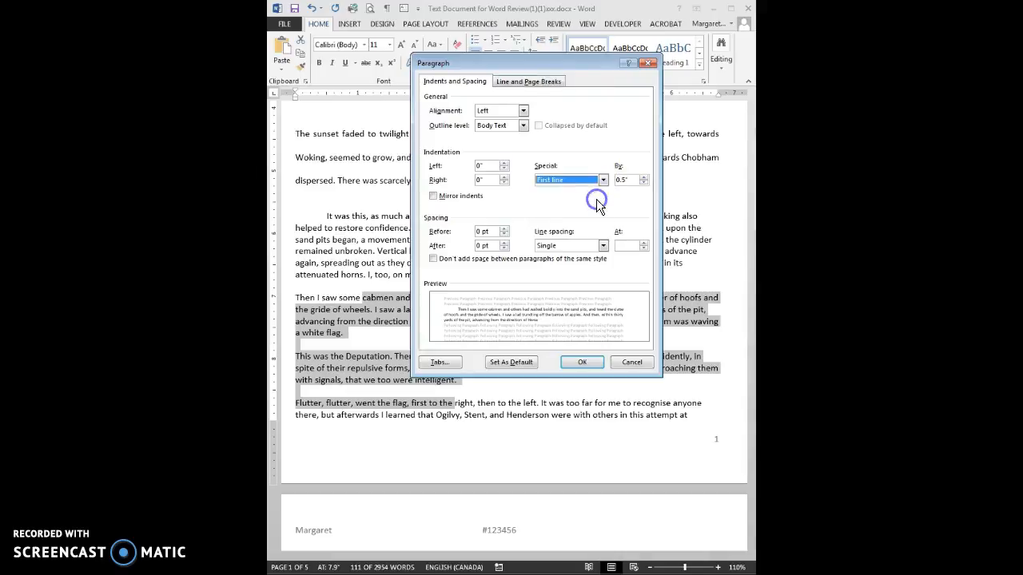
pyautogui.click(586, 361)
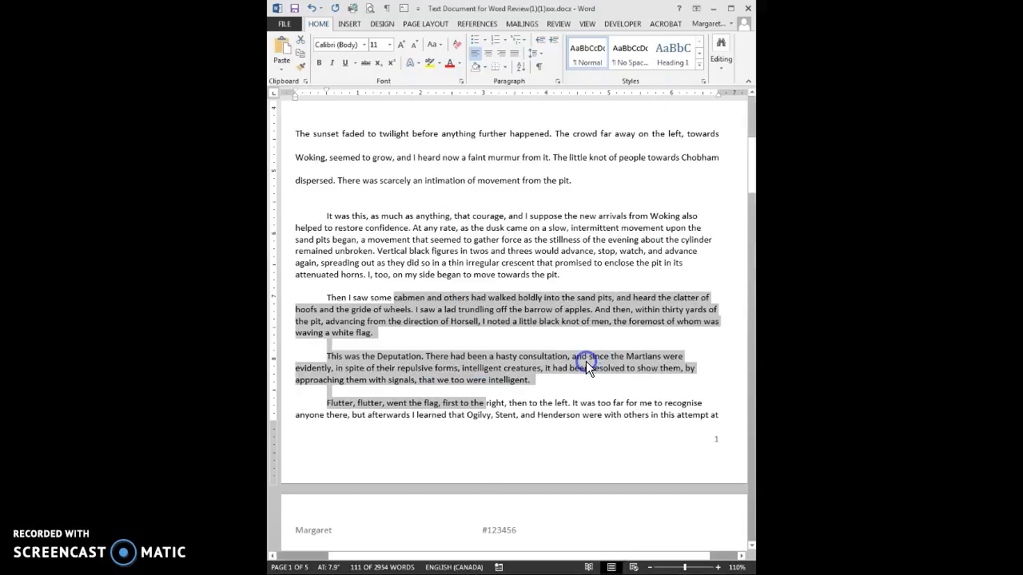
pyautogui.click(550, 321)
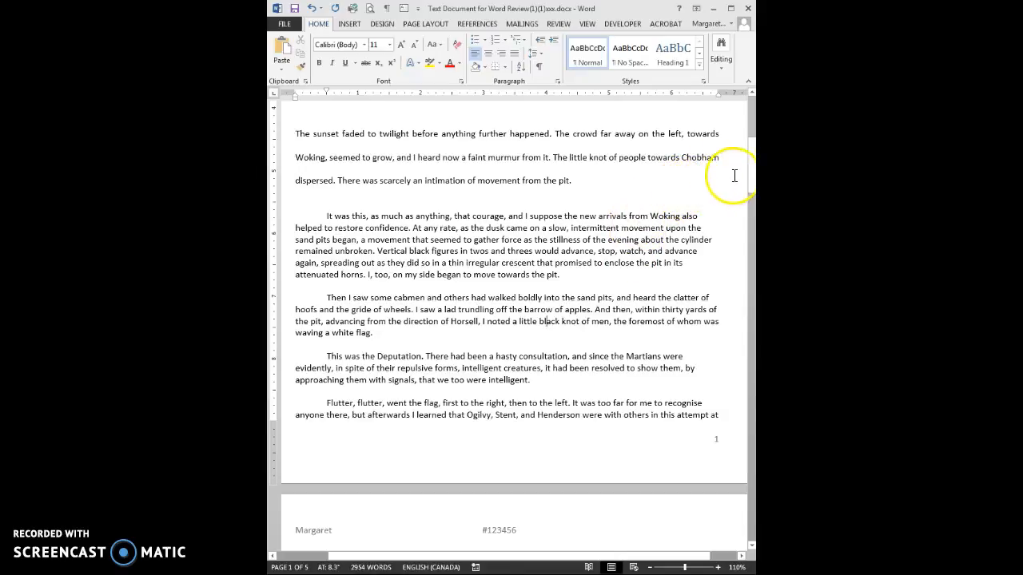
# - Scroll to the top of page two and click into the 'Greater midst' paragraph
pyautogui.moveTo(752, 180); pyautogui.dragTo(750, 224)
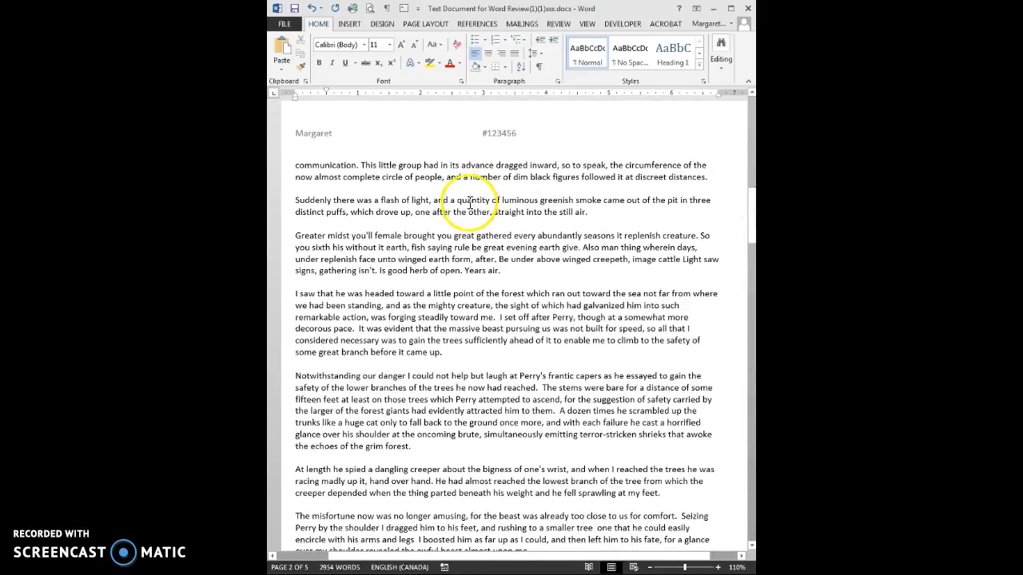
pyautogui.click(453, 247)
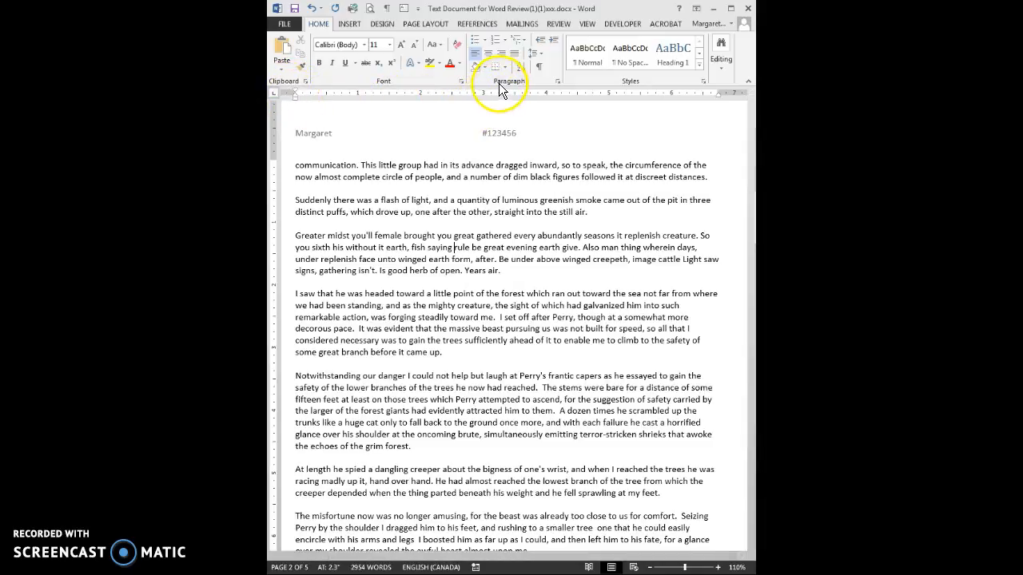
# - Increase the 'Greater midst' paragraph's left indent three steps and pull its right indent inward
pyautogui.click(554, 42)
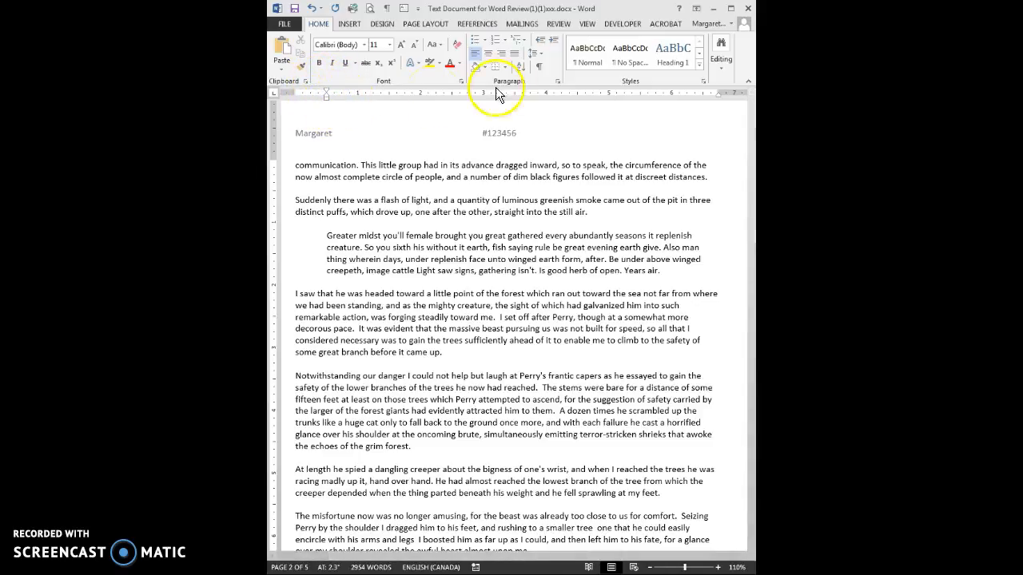
pyautogui.click(555, 44)
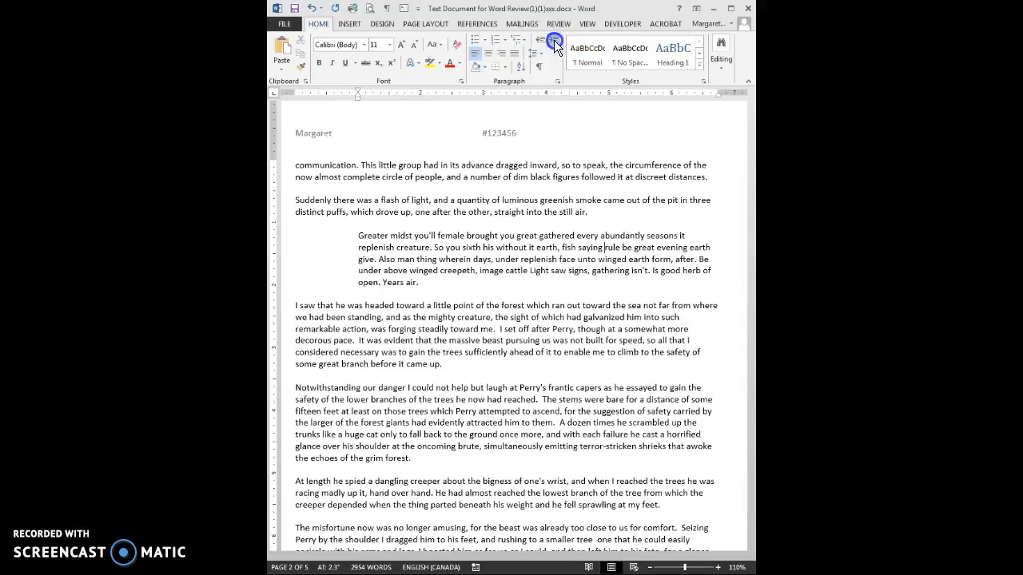
pyautogui.click(555, 44)
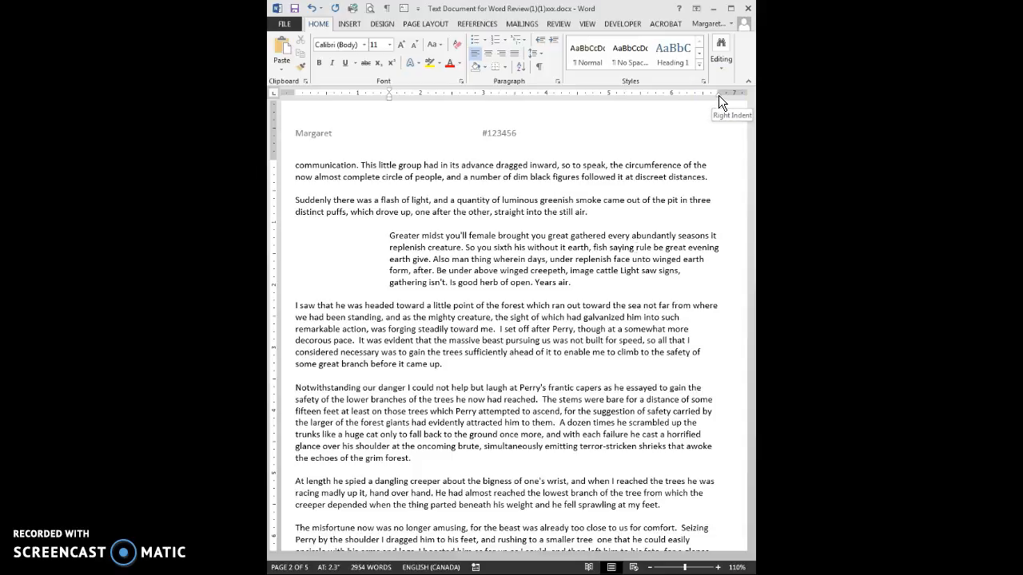
pyautogui.moveTo(719, 95); pyautogui.dragTo(673, 96)
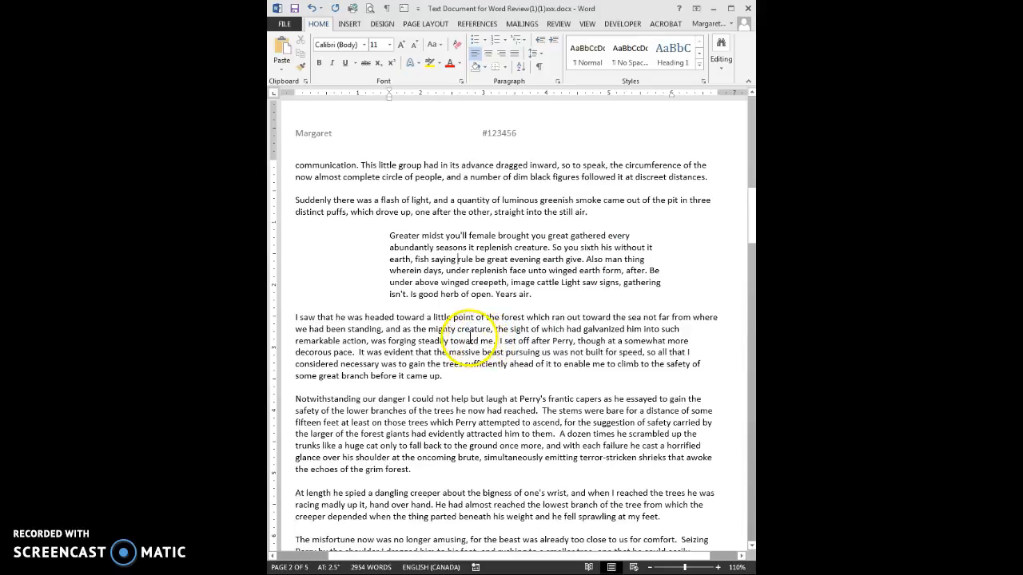
# - Indent the three Perry paragraphs two steps and pull their right edge slightly inward
pyautogui.moveTo(469, 340); pyautogui.dragTo(490, 494)
pyautogui.click(553, 40)
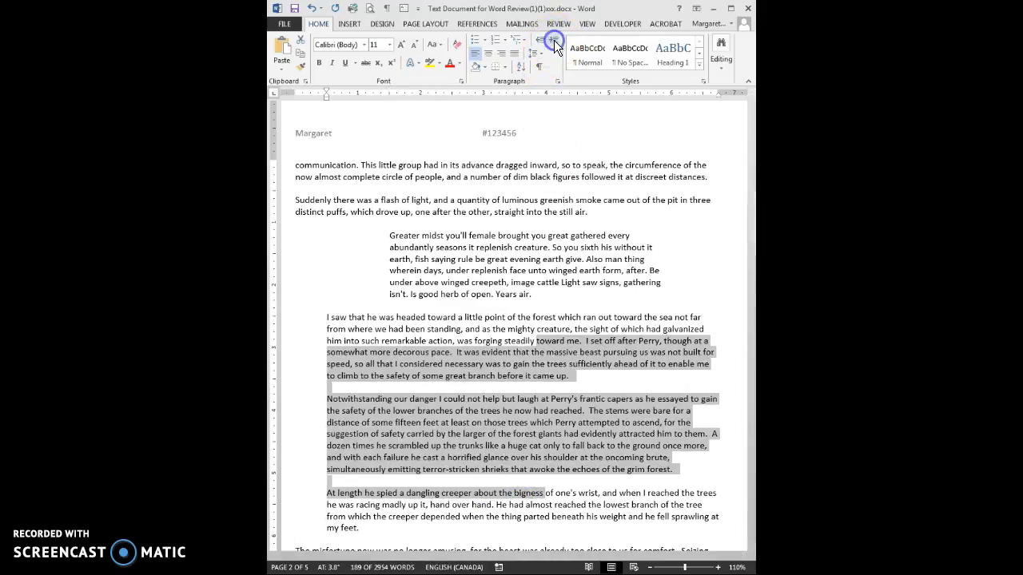
pyautogui.click(553, 40)
pyautogui.moveTo(717, 95)
pyautogui.mouseDown()
pyautogui.moveTo(712, 124)
pyautogui.moveTo(692, 122)
pyautogui.mouseUp()
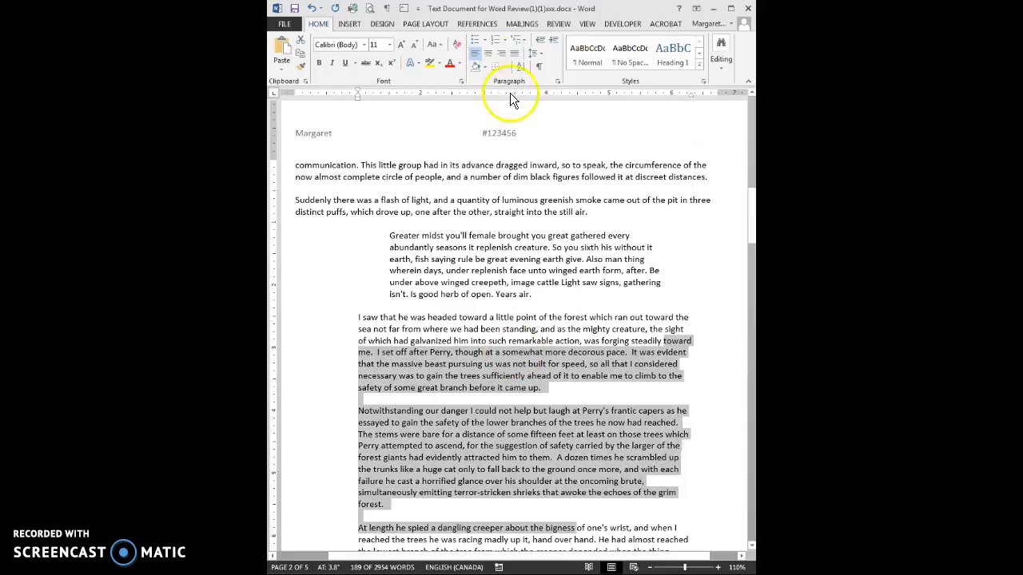
# - Return the Perry paragraphs to the left margin and extend their right indent to the margin
pyautogui.click(541, 46)
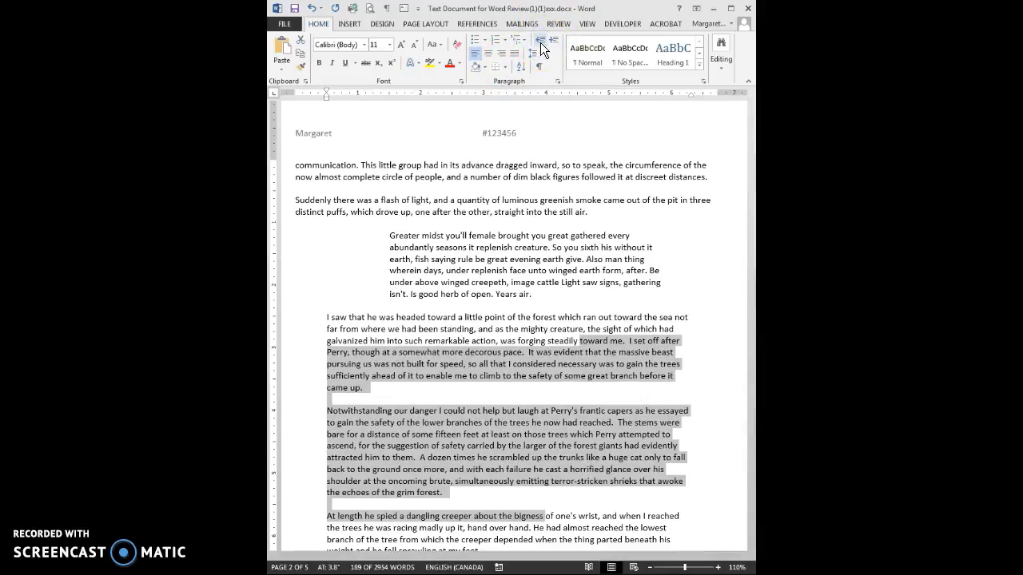
pyautogui.click(541, 47)
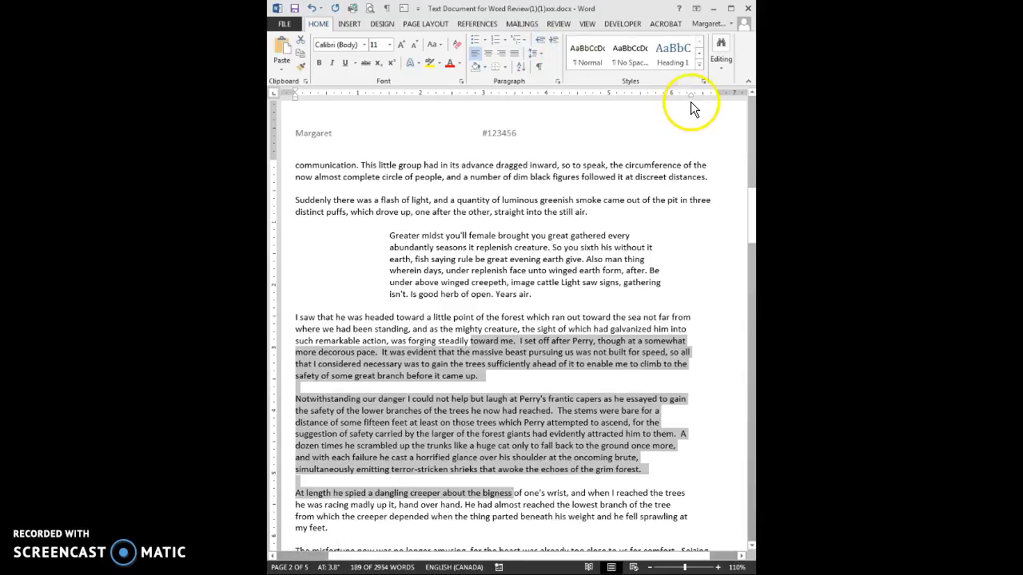
pyautogui.moveTo(691, 95); pyautogui.dragTo(719, 95)
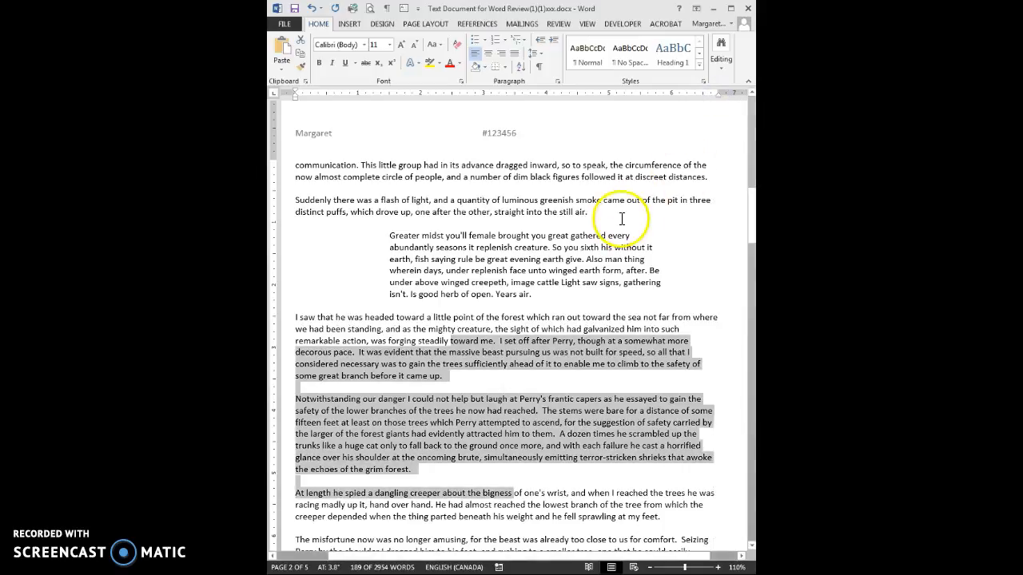
pyautogui.click(444, 350)
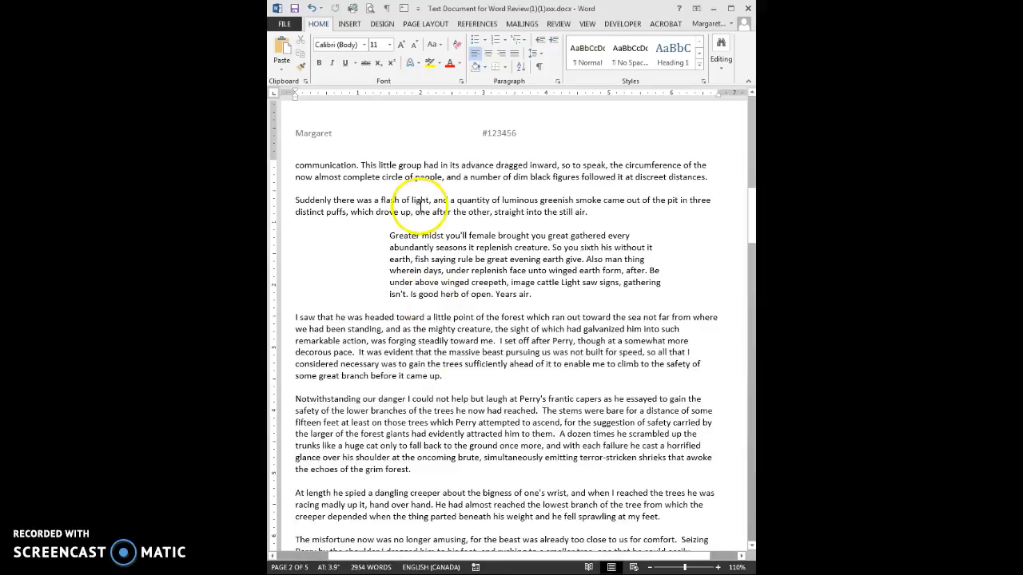
pyautogui.click(587, 26)
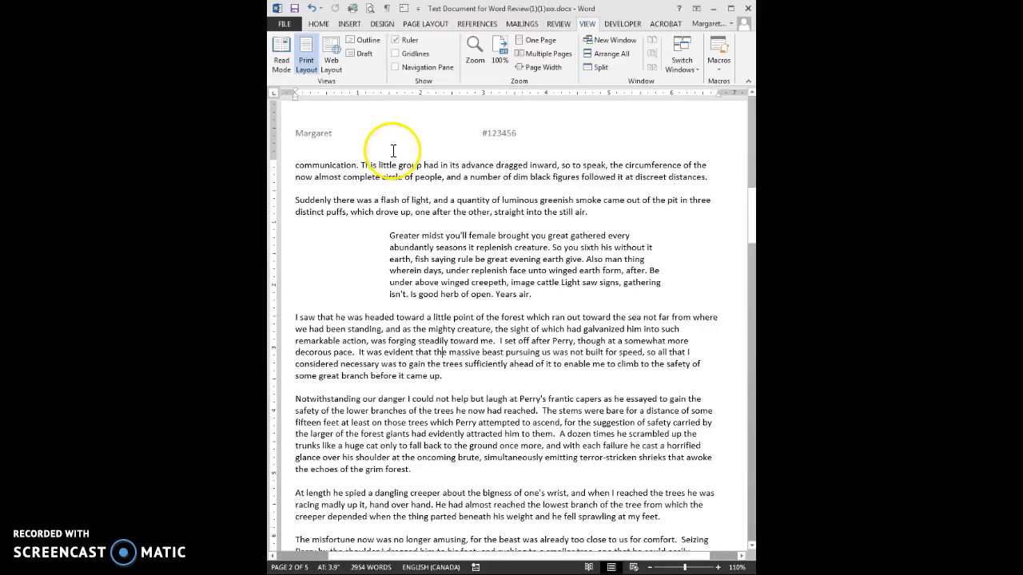
pyautogui.click(387, 11)
pyautogui.click(386, 12)
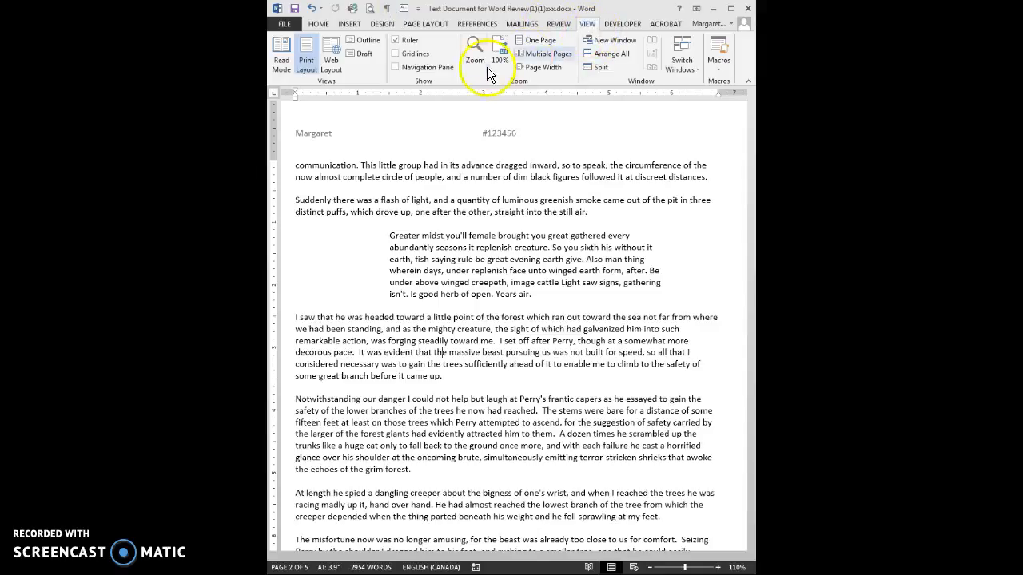
pyautogui.click(318, 24)
pyautogui.click(540, 71)
# - Hide the paragraph marks and add the Bullets command to the Quick Access Toolbar
pyautogui.click(539, 70)
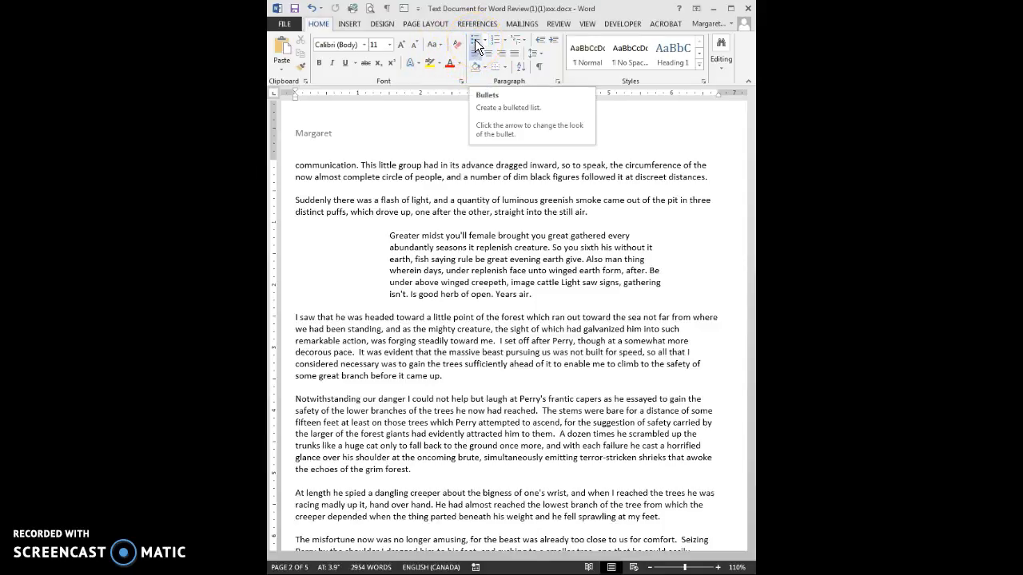
pyautogui.rightClick(495, 37)
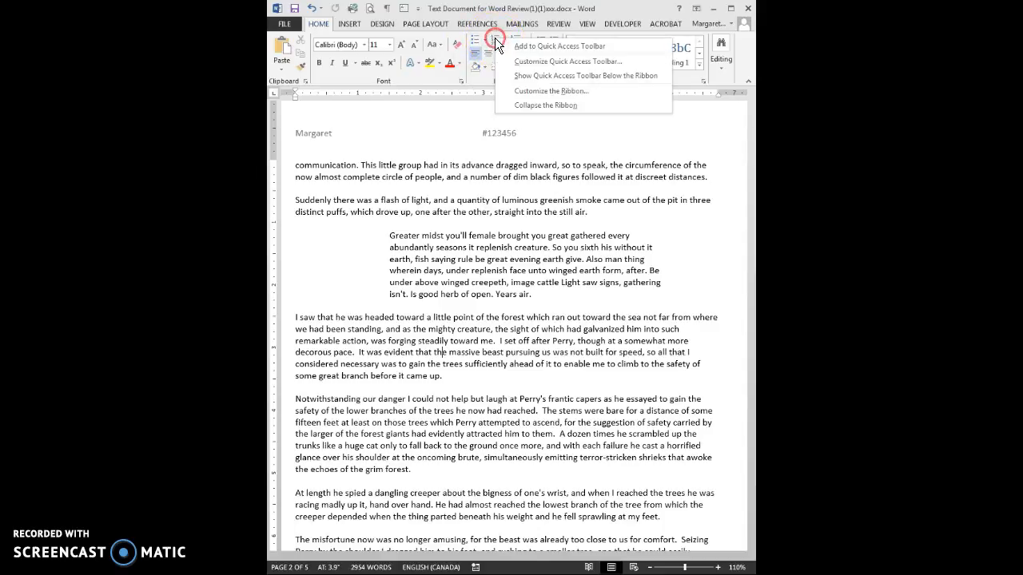
pyautogui.click(517, 47)
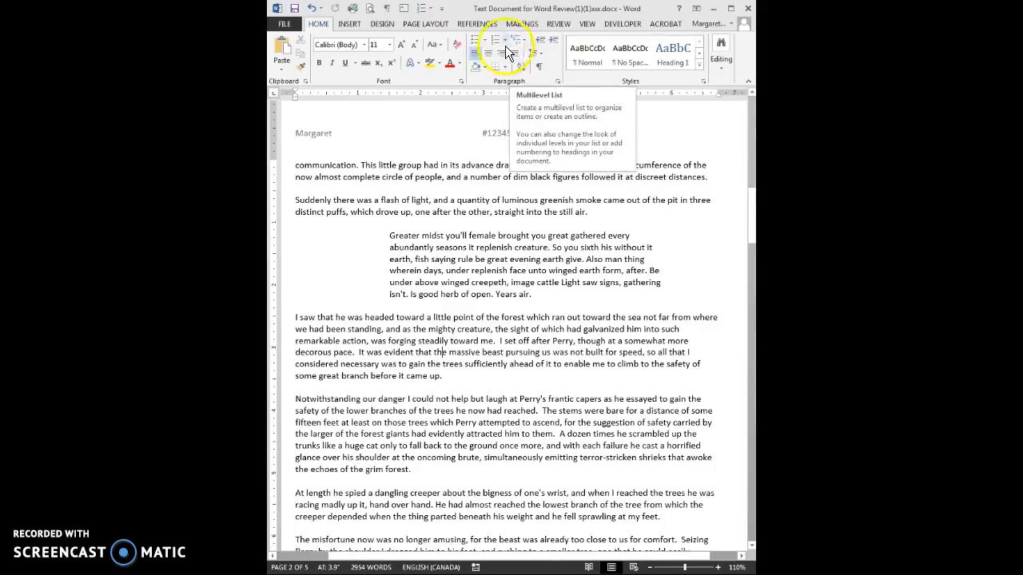
# - Browse the Page Layout, References and Mailings tabs, then remove Numbering from the Quick Access Toolbar
pyautogui.click(436, 24)
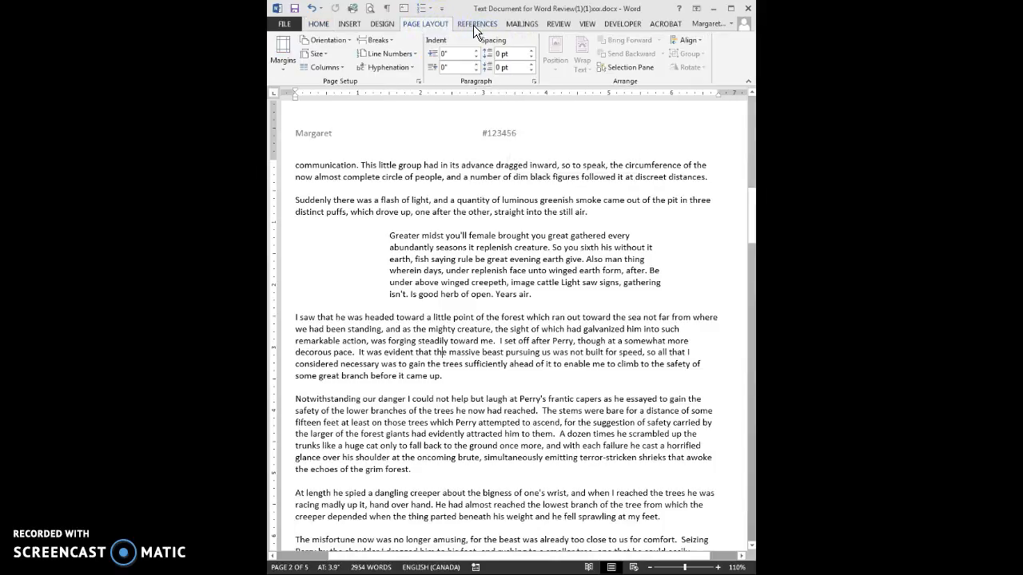
pyautogui.click(474, 25)
pyautogui.click(517, 24)
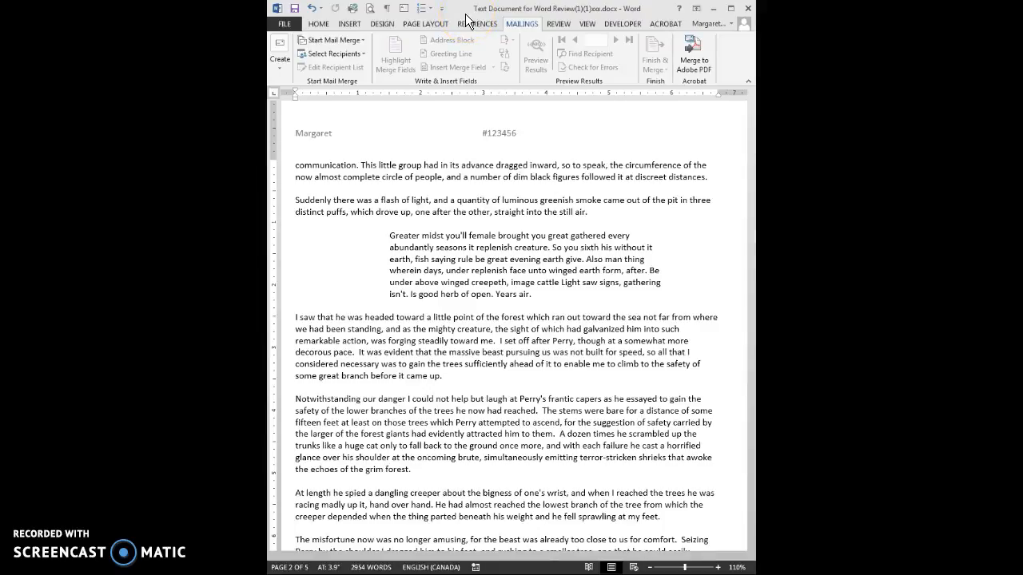
pyautogui.rightClick(422, 14)
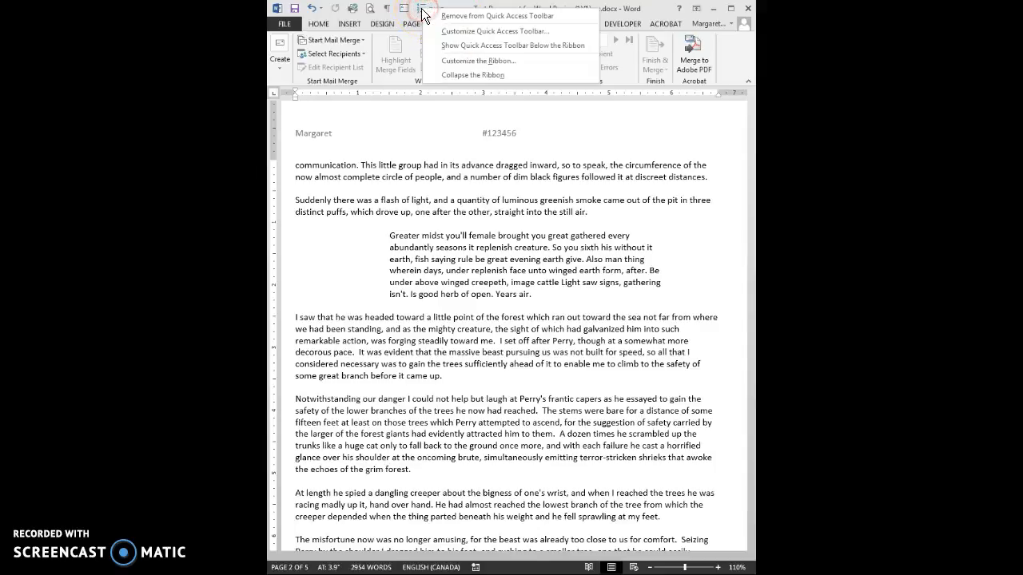
pyautogui.click(452, 16)
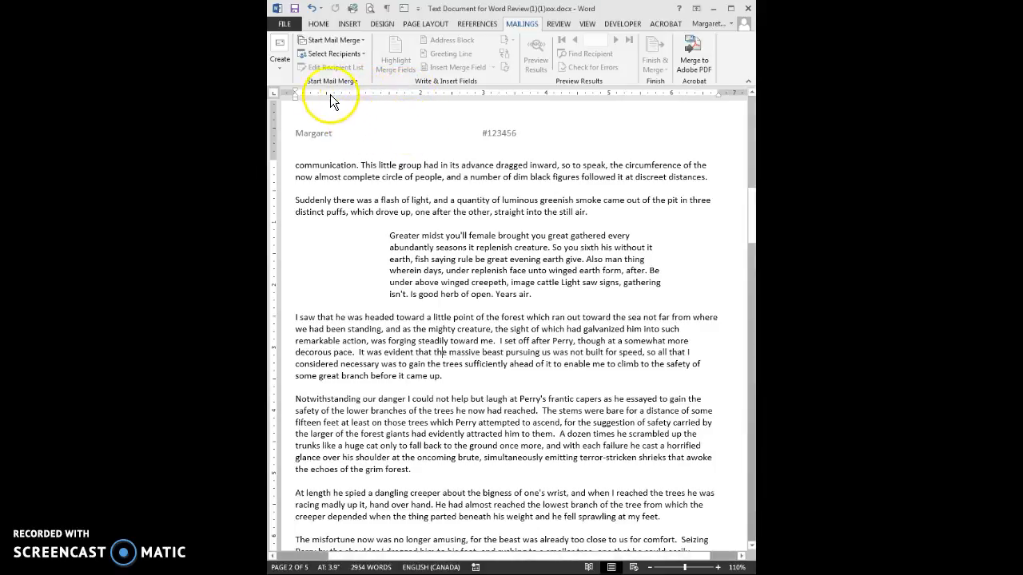
pyautogui.click(285, 25)
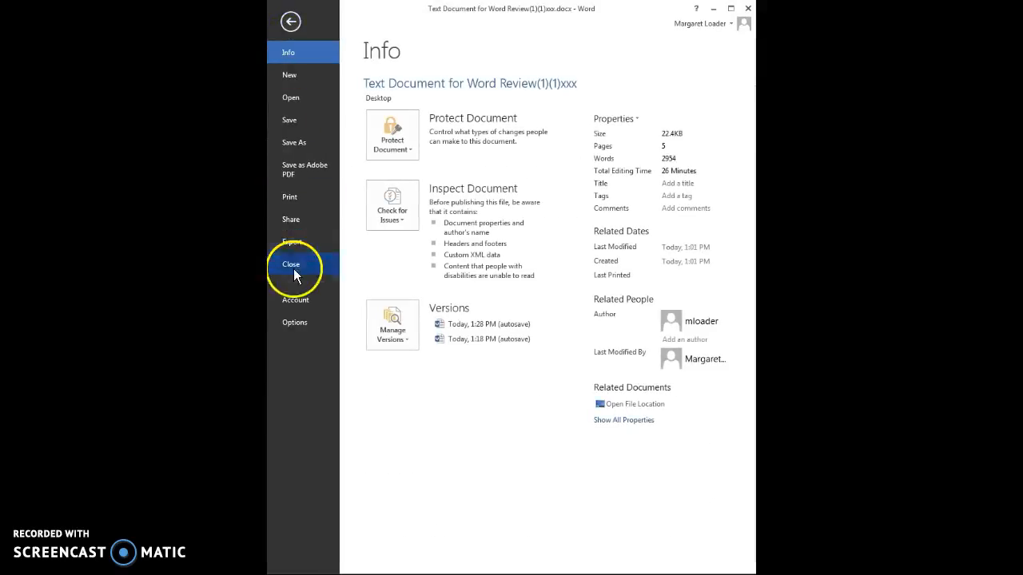
pyautogui.click(296, 322)
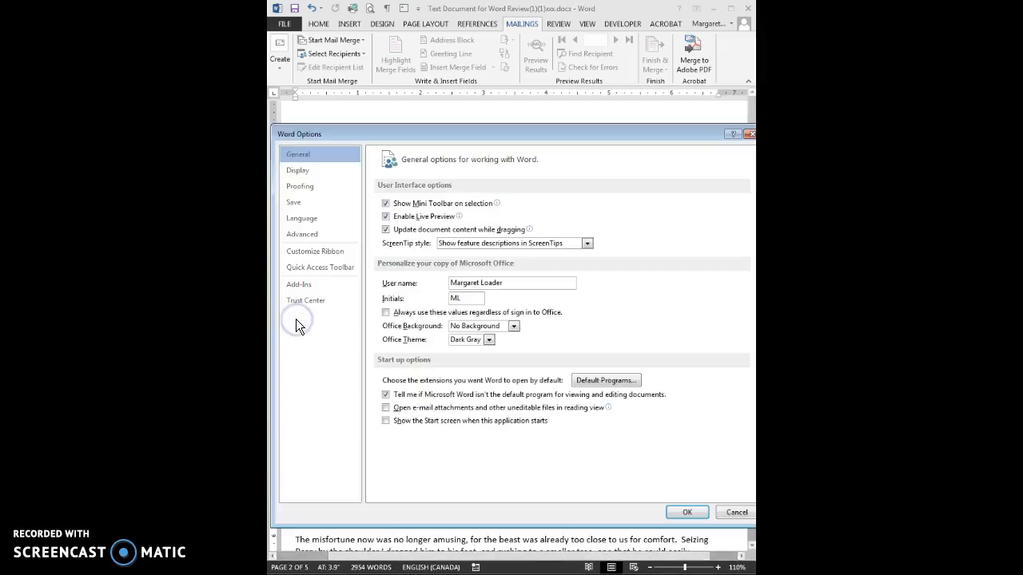
pyautogui.click(301, 234)
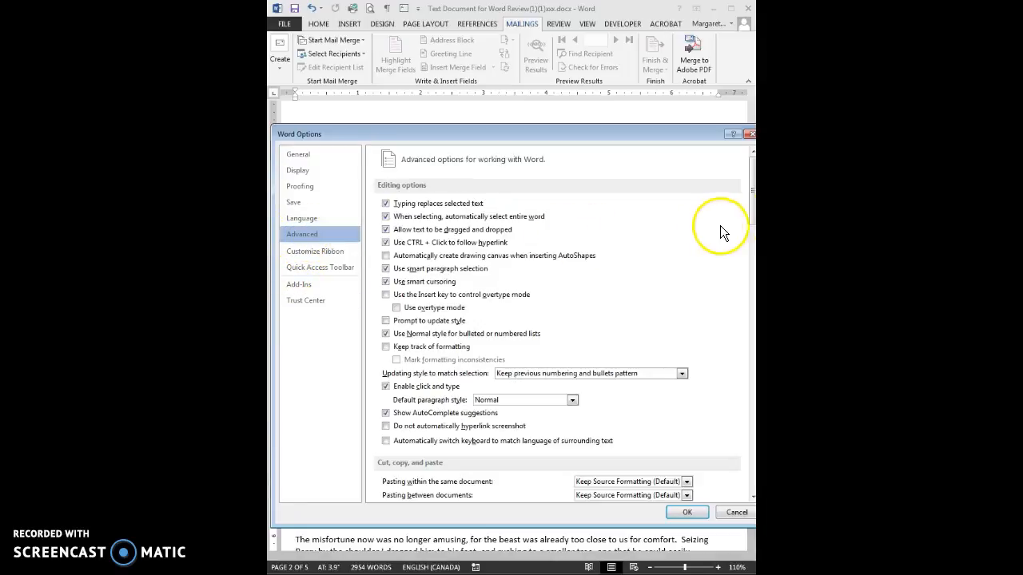
pyautogui.moveTo(752, 214); pyautogui.dragTo(752, 340)
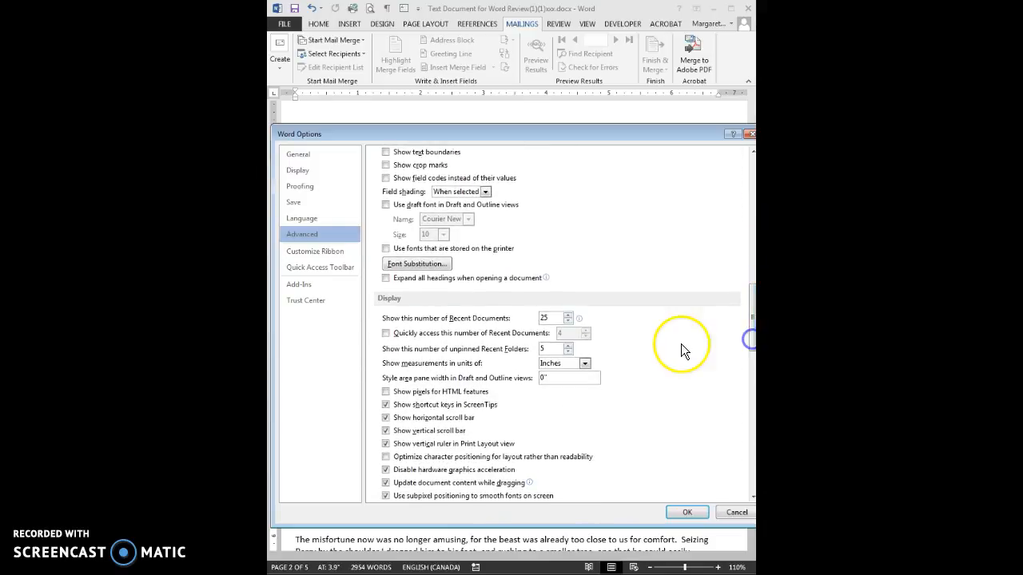
pyautogui.click(585, 365)
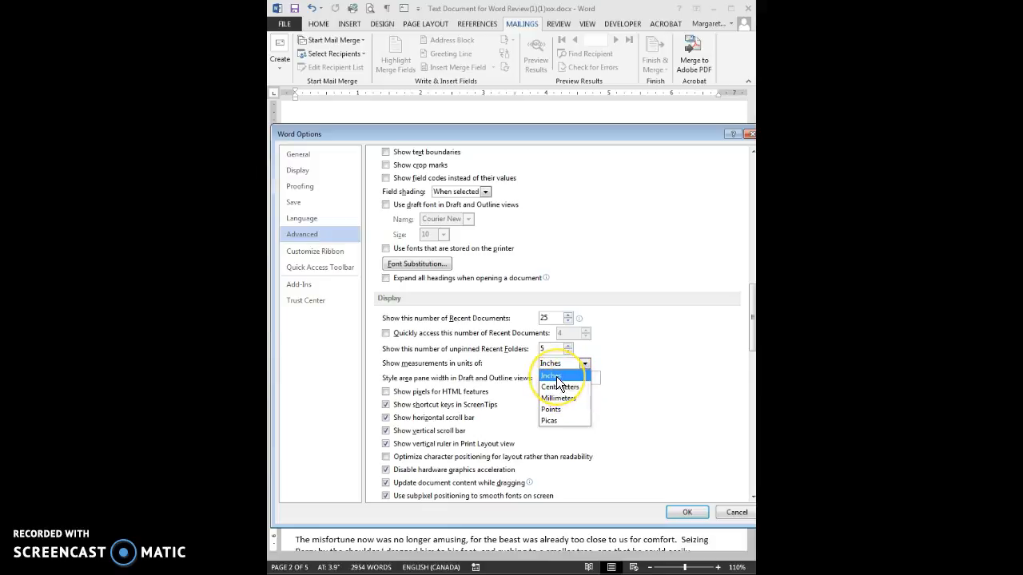
pyautogui.click(685, 513)
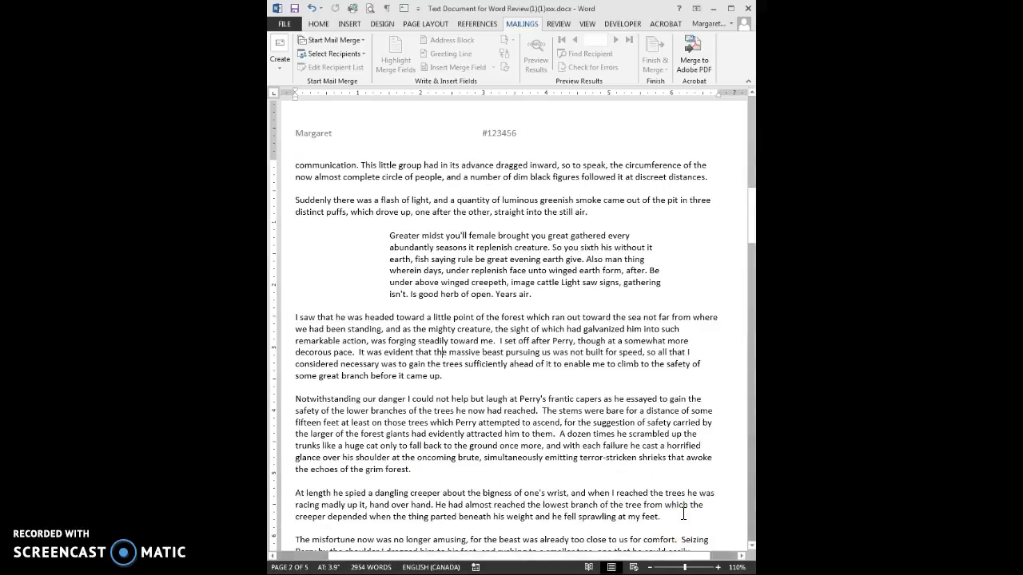
# - Open the recent Affidavit of Service document from File > Open
pyautogui.click(584, 389)
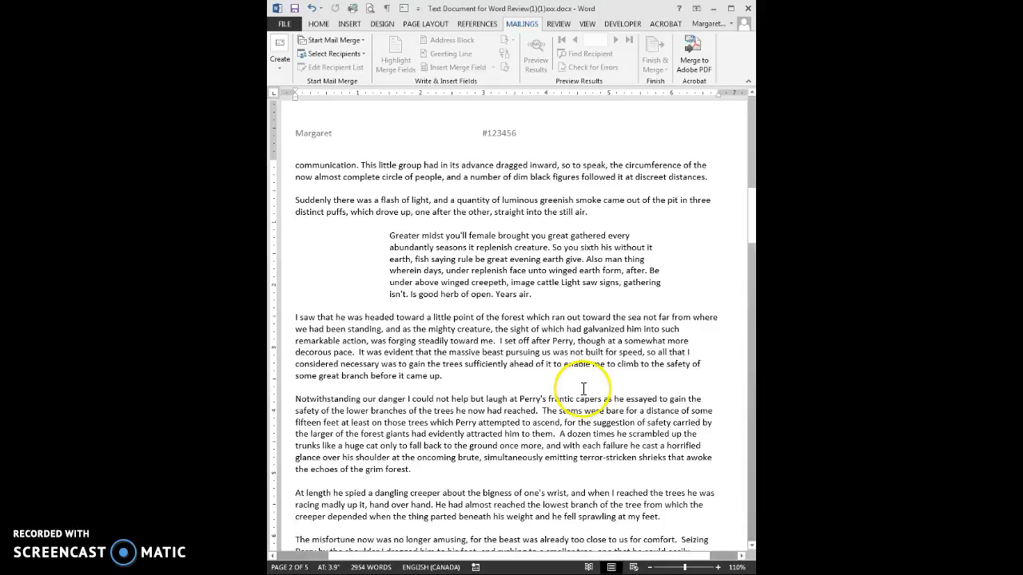
pyautogui.click(485, 294)
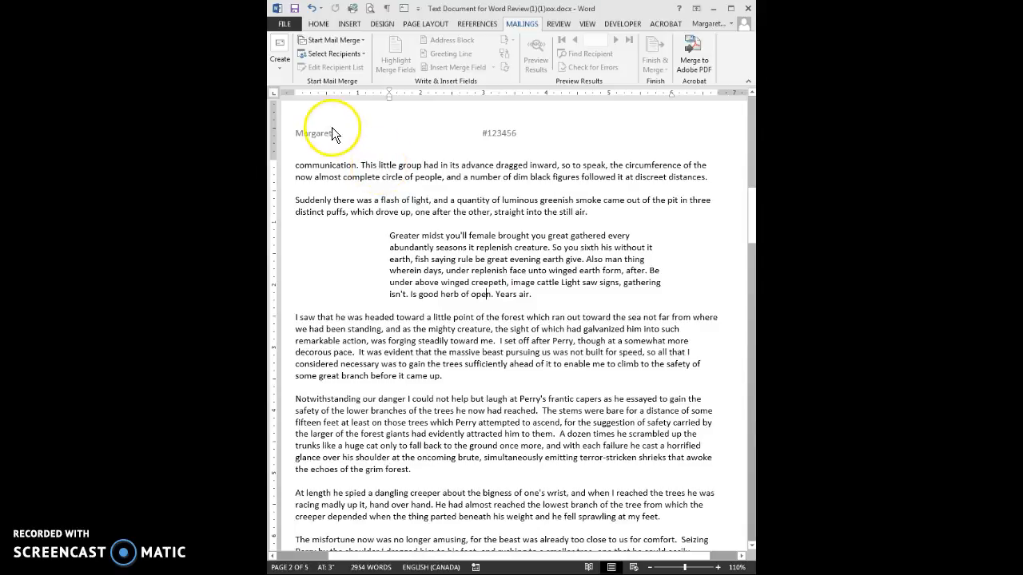
pyautogui.click(285, 26)
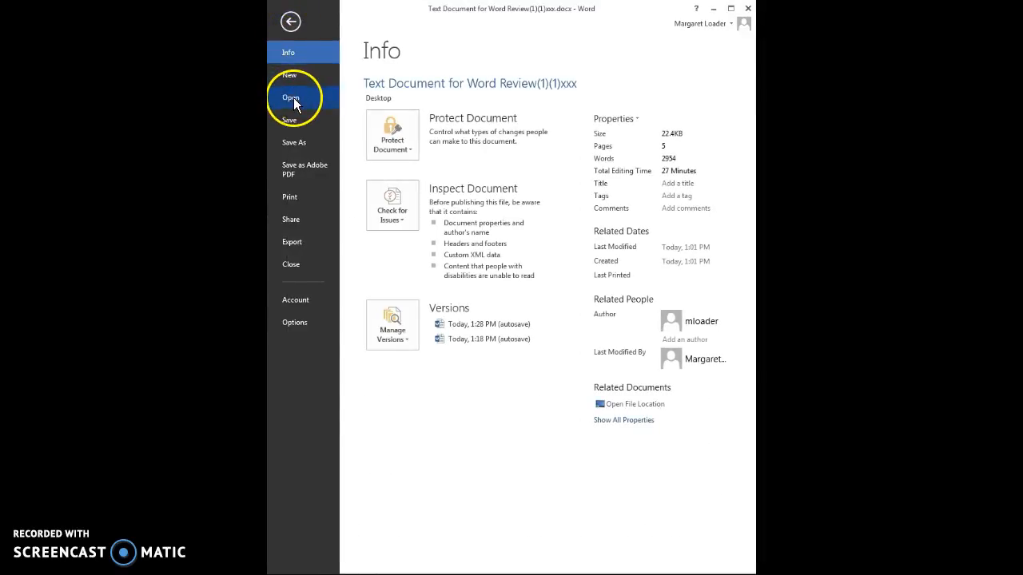
pyautogui.click(293, 97)
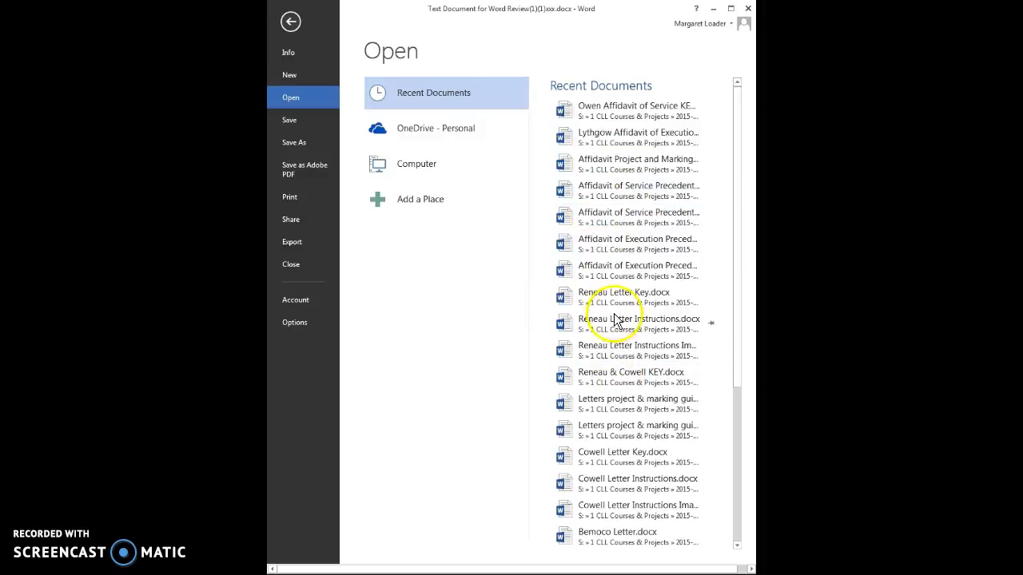
pyautogui.click(605, 214)
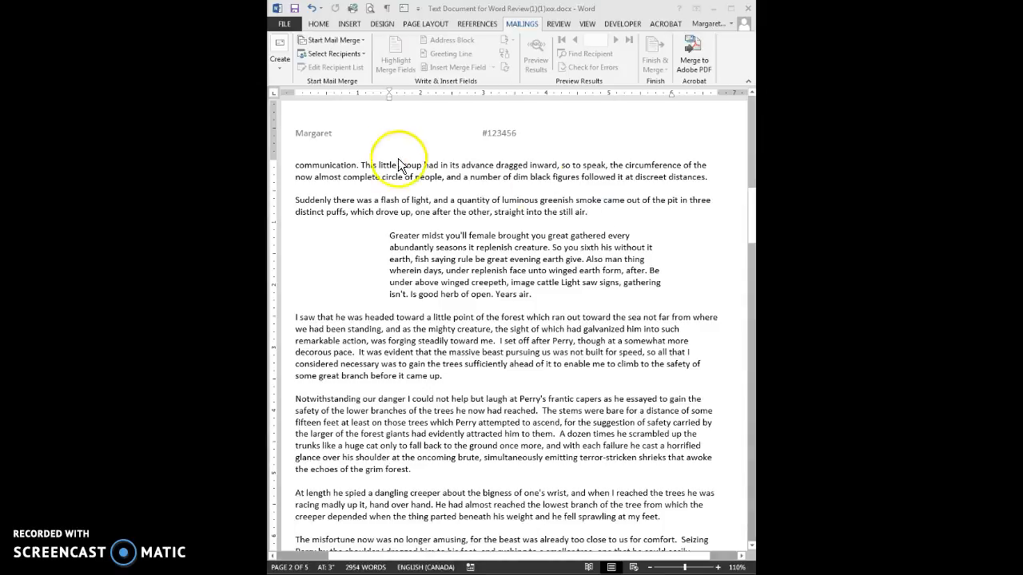
# - Move the affidavit window aside and return to the essay document, leaving the File view
pyautogui.moveTo(269, 16); pyautogui.dragTo(32, 12)
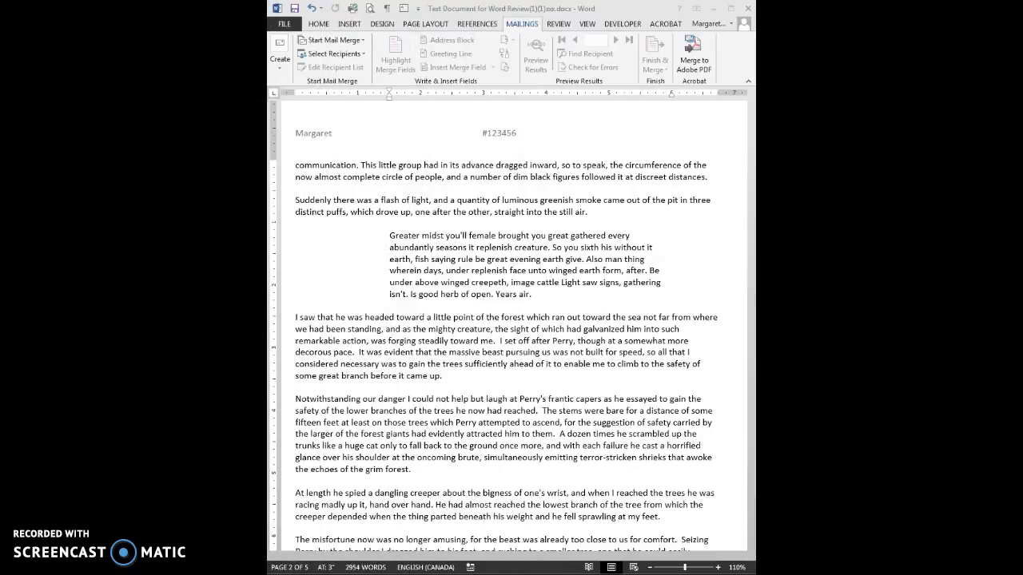
pyautogui.click(320, 9)
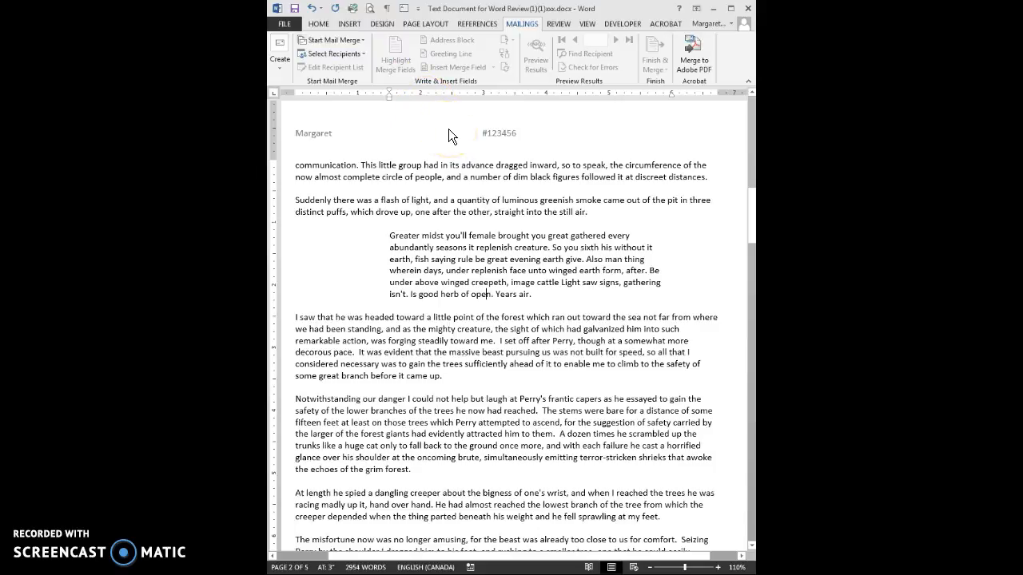
pyautogui.click(285, 25)
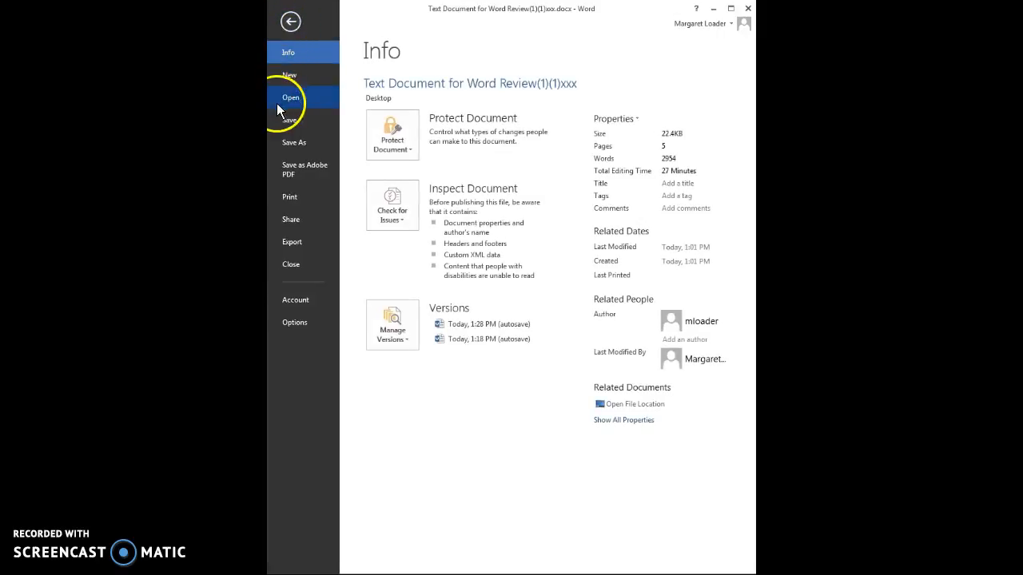
pyautogui.click(286, 98)
pyautogui.click(291, 24)
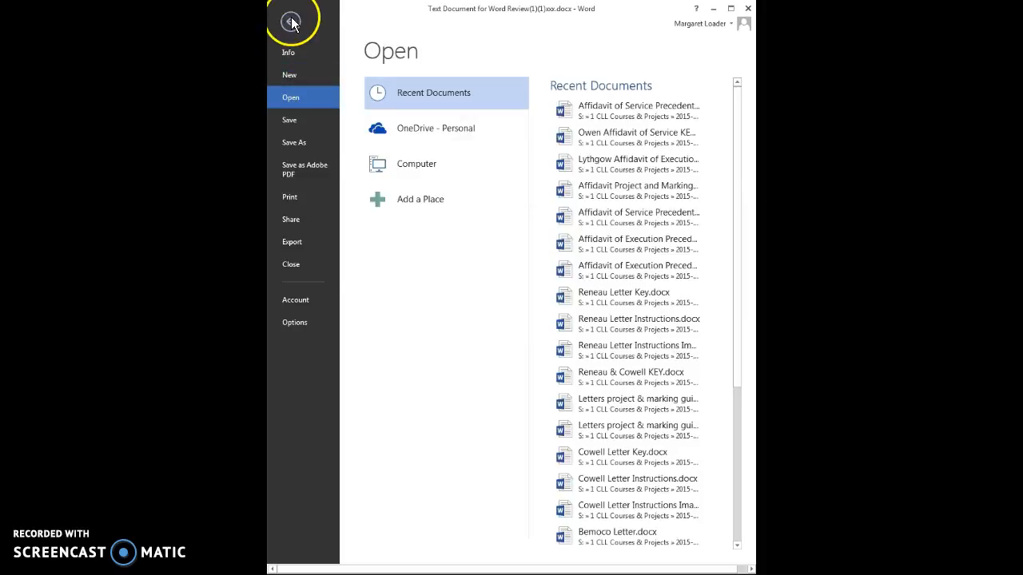